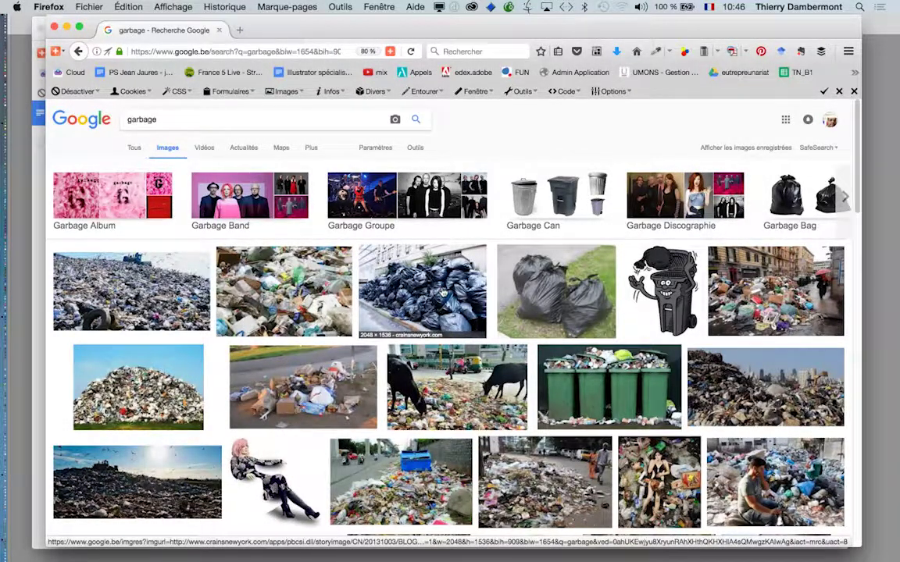
# Browse the garbage image results and open the crainsnewyork.com photo of piled black garbage bags at full size
pyautogui.scroll(-1, 442, 292)
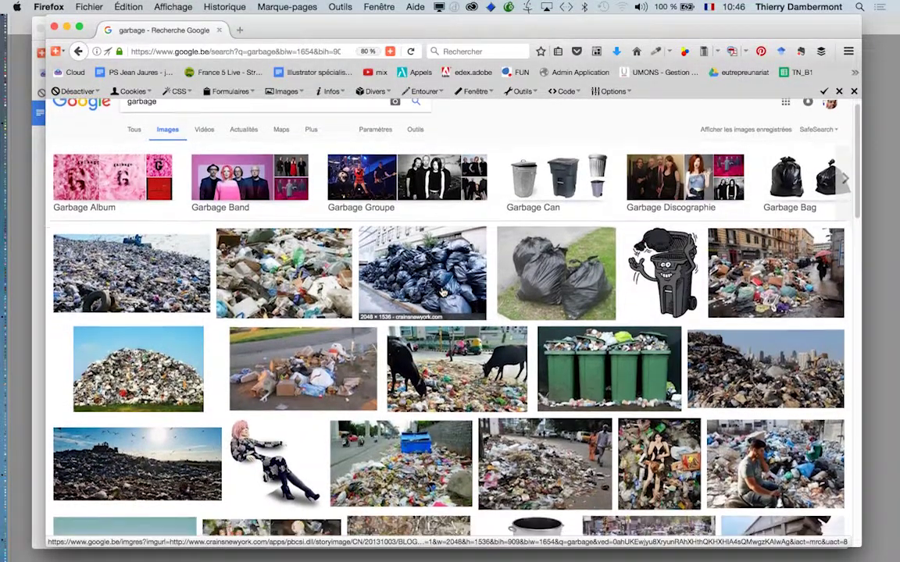
pyautogui.scroll(-1, 443, 292)
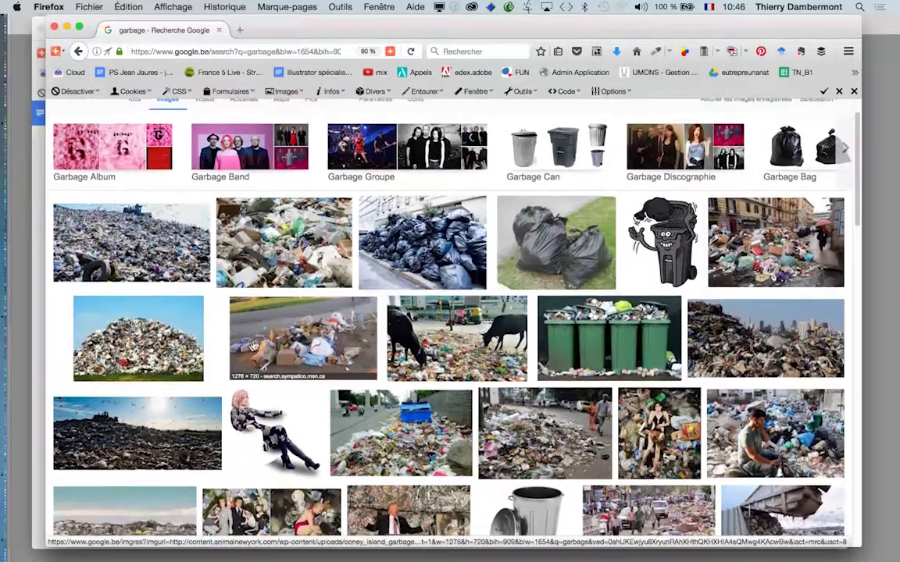
pyautogui.scroll(-1, 283, 342)
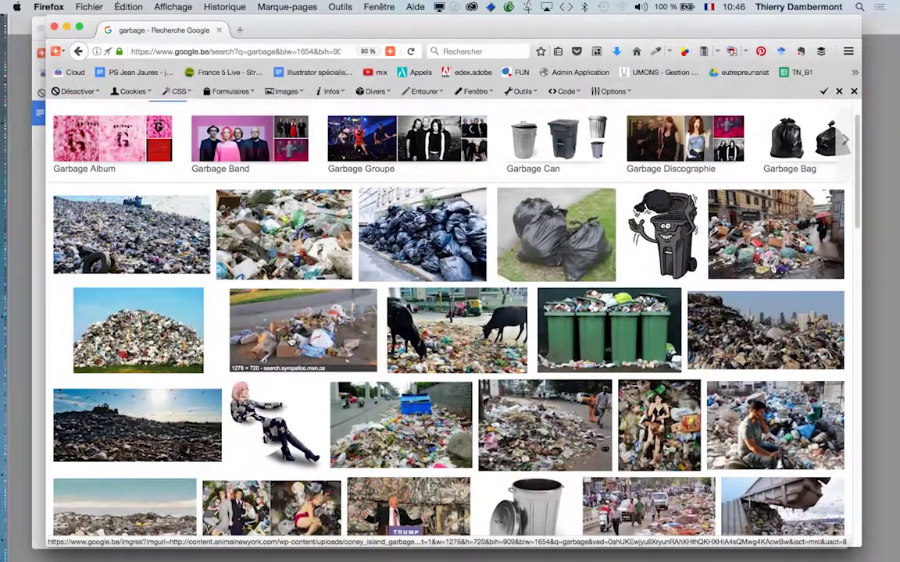
pyautogui.scroll(-1, 291, 341)
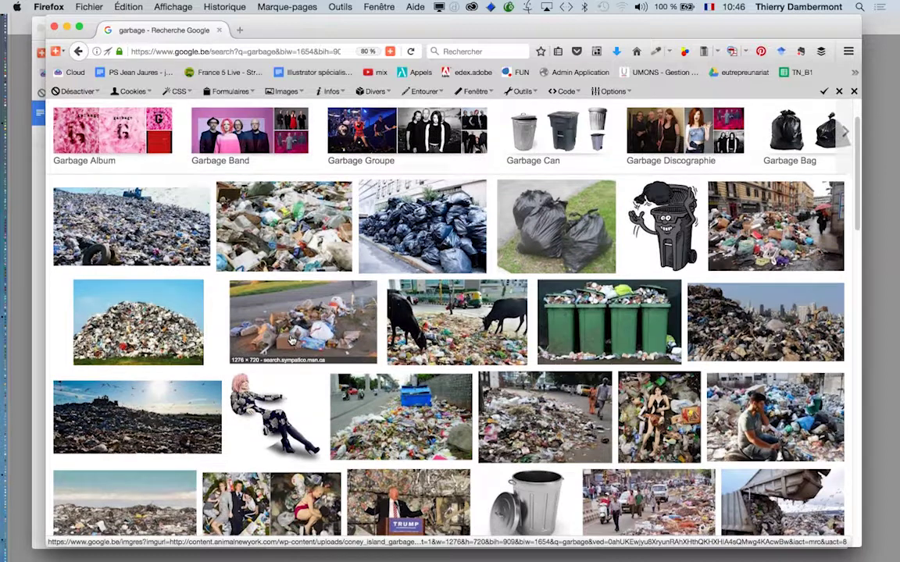
pyautogui.scroll(-2, 290, 341)
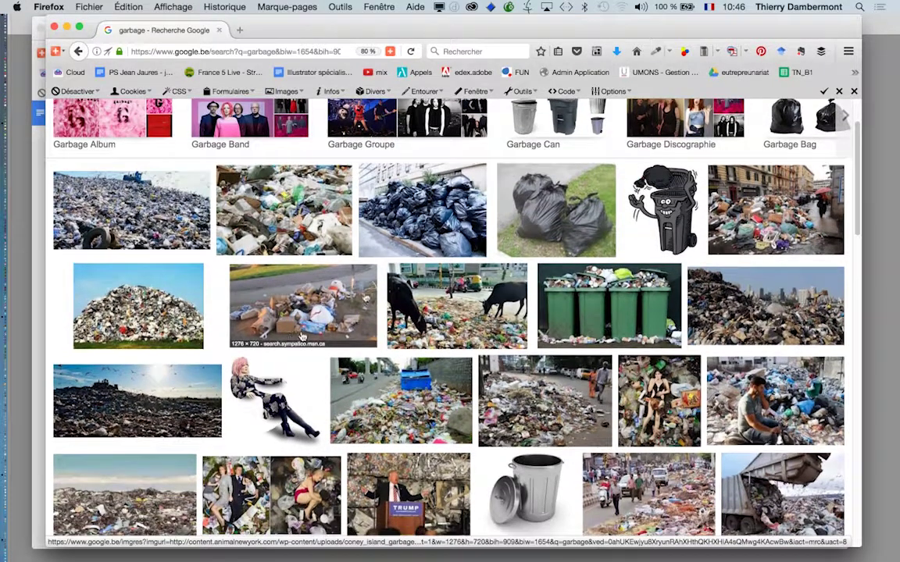
pyautogui.scroll(4, 395, 241)
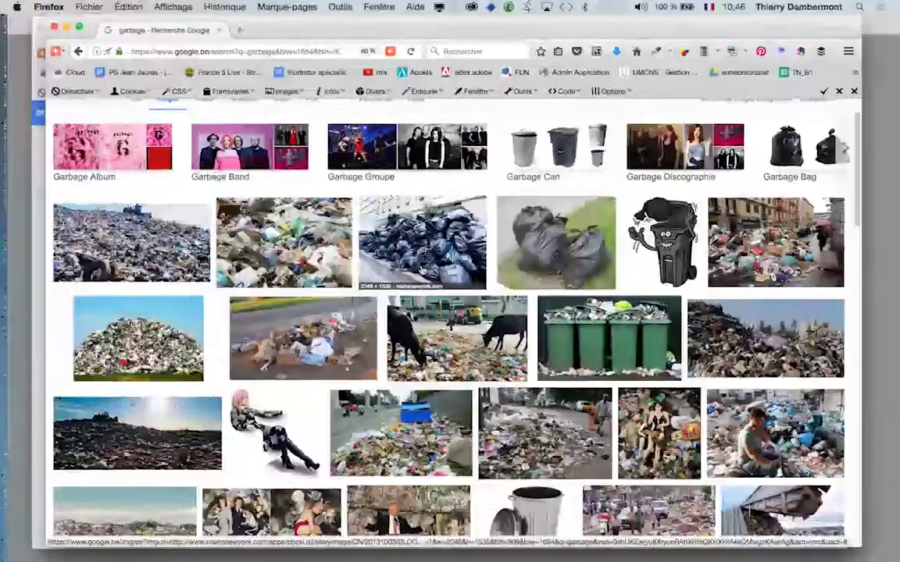
pyautogui.keyDown('super'); pyautogui.click(376, 214); pyautogui.keyUp('super')
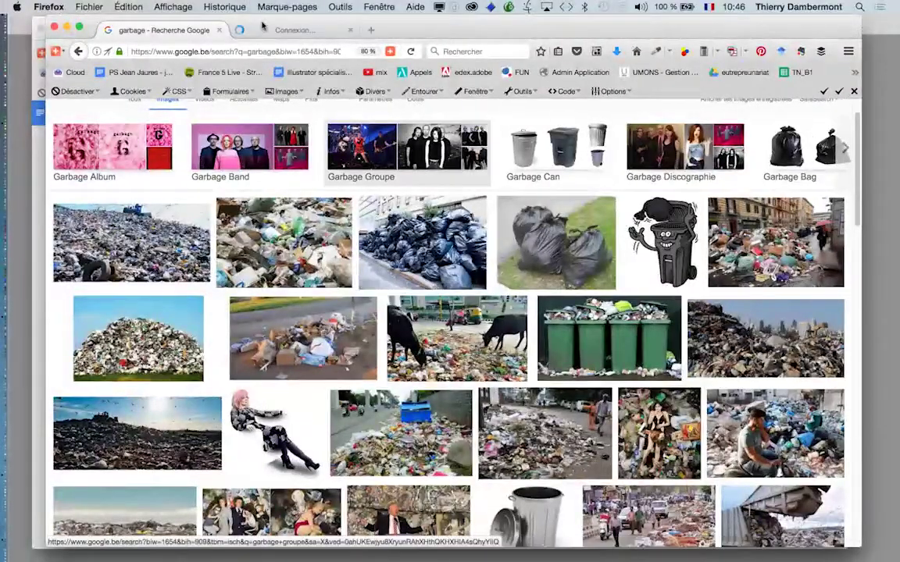
pyautogui.click(282, 30)
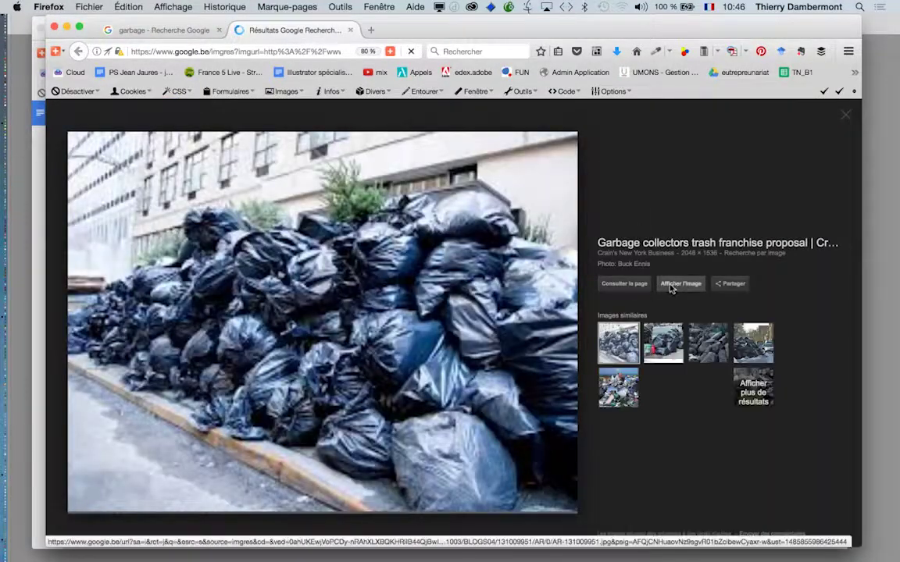
pyautogui.click(681, 283)
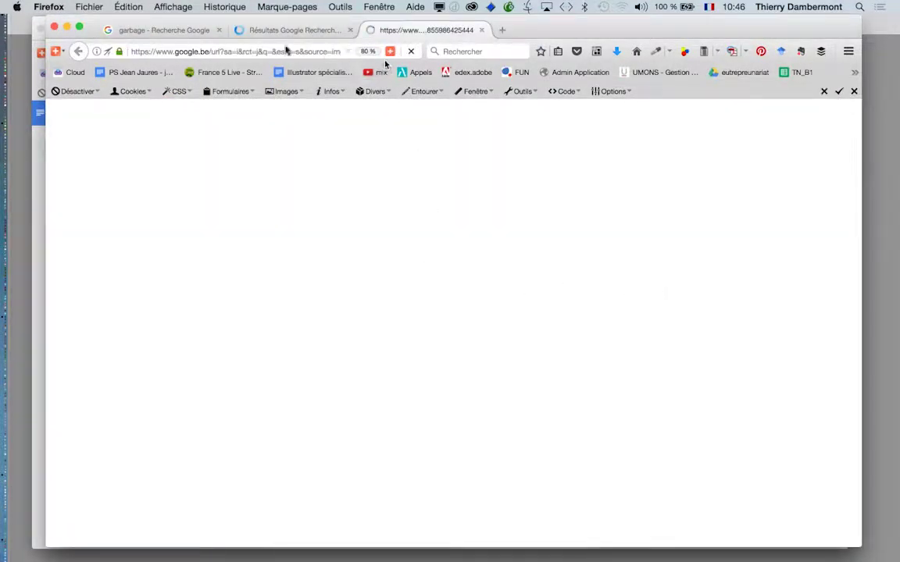
# Return to the garbage image results and close the two tabs opened for the black garbage bags photo
pyautogui.click(194, 28)
pyautogui.scroll(2, 309, 167)
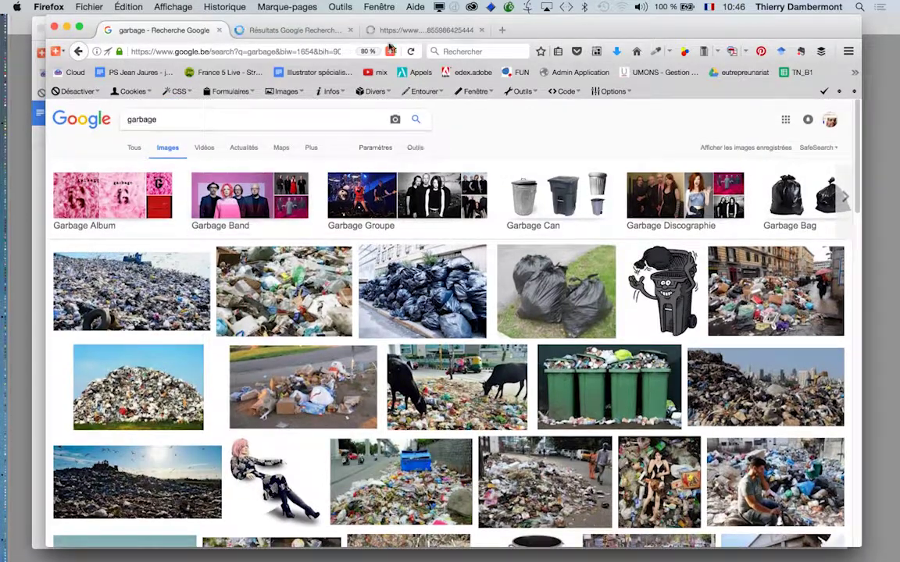
pyautogui.click(481, 30)
pyautogui.click(349, 29)
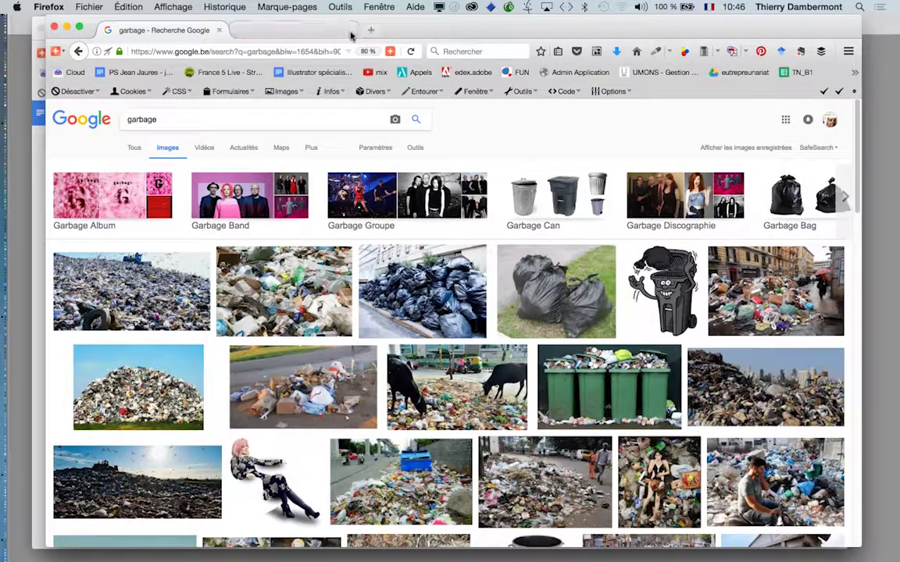
# Filter the image results to usage rights "Réutilisation et modification autorisées" and sizes above 2272 × 1704 (4 Mpx)
pyautogui.click(416, 149)
pyautogui.click(304, 169)
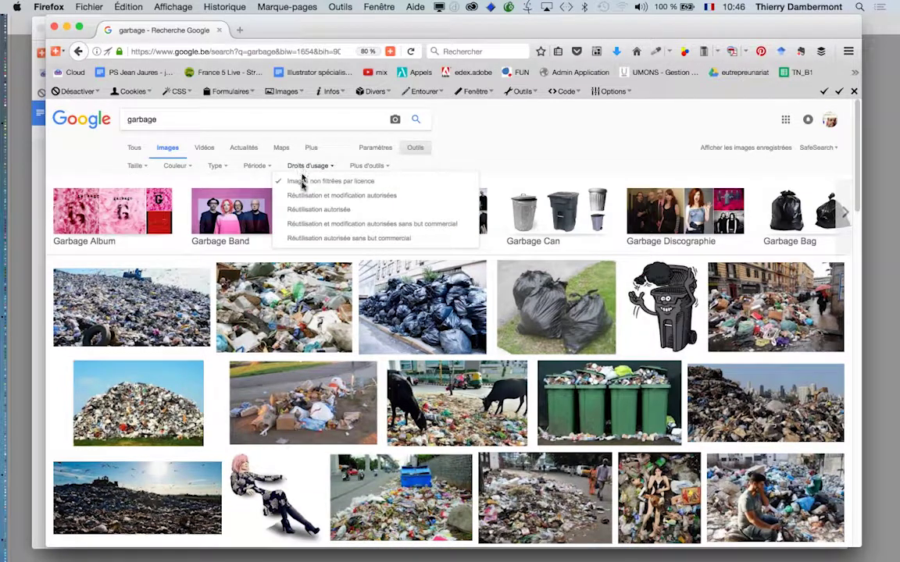
pyautogui.click(304, 201)
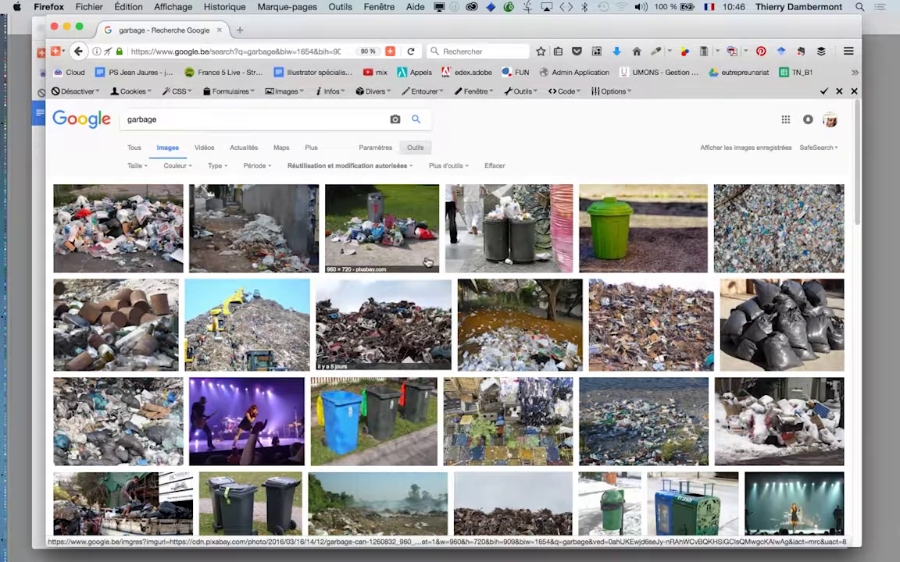
pyautogui.click(134, 166)
pyautogui.moveTo(156, 242)
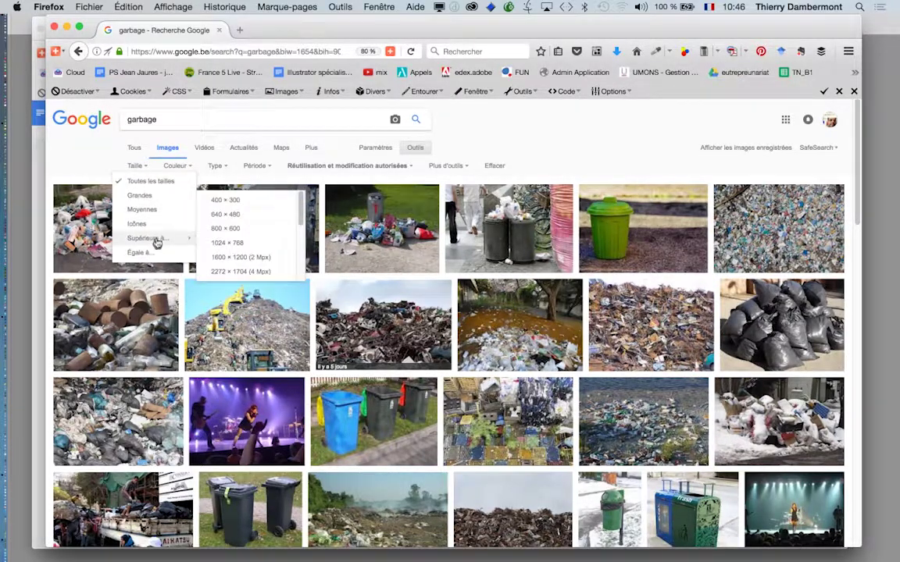
pyautogui.click(249, 271)
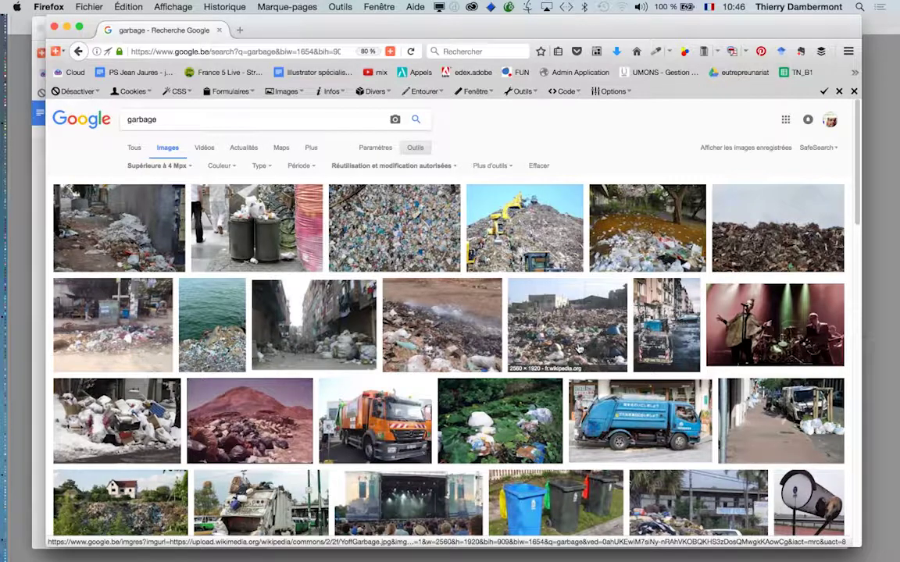
# Find the Wikimedia Commons photo of white garbage bags on a Brussels street and open its full-size image
pyautogui.scroll(-1, 539, 328)
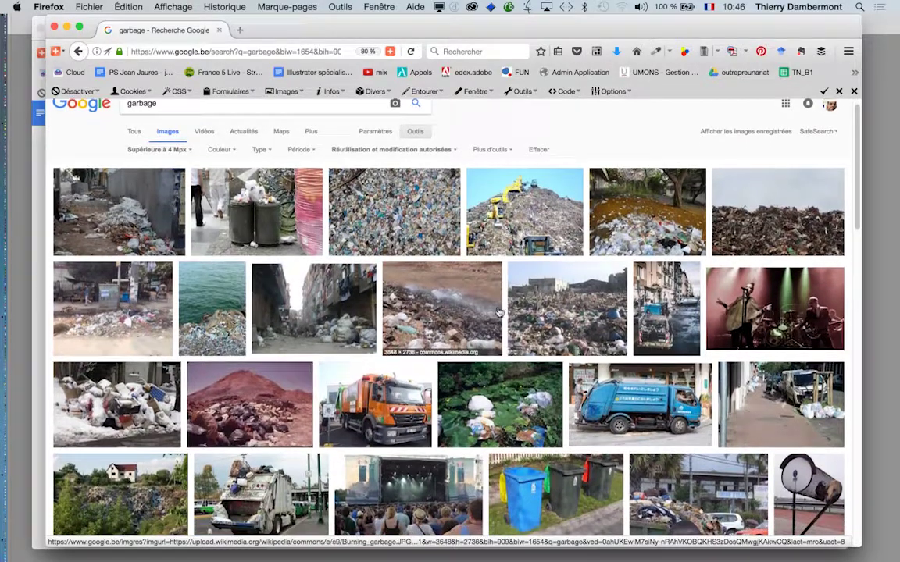
pyautogui.scroll(-4, 500, 314)
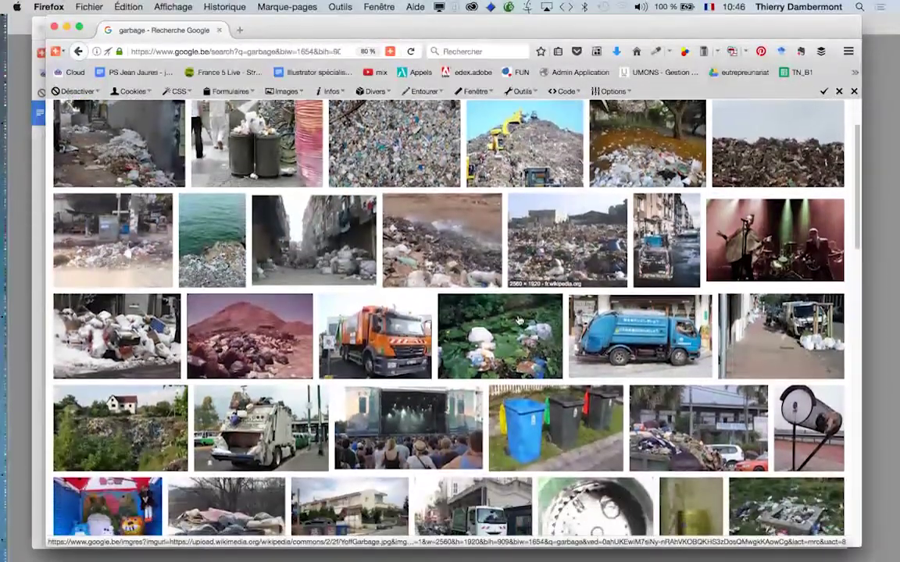
pyautogui.scroll(-1, 414, 250)
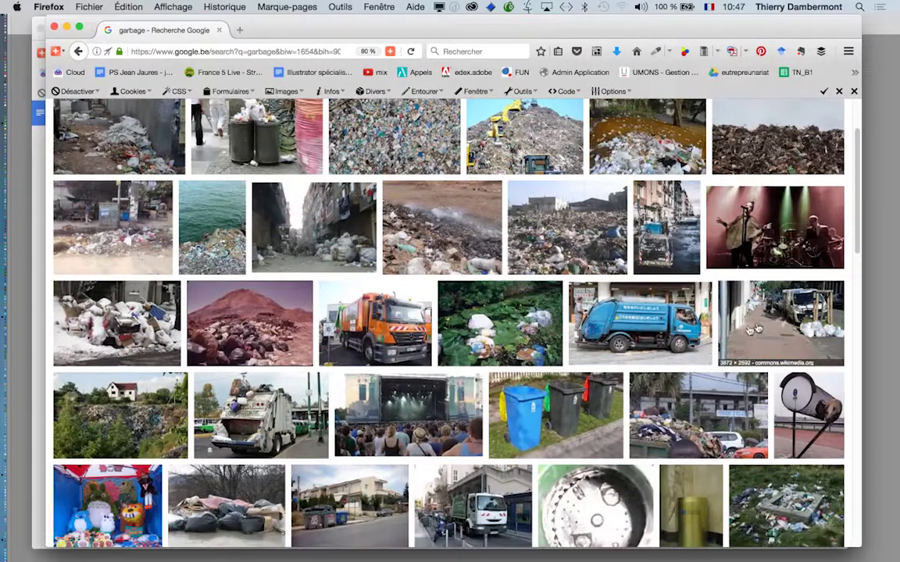
pyautogui.scroll(5, 313, 164)
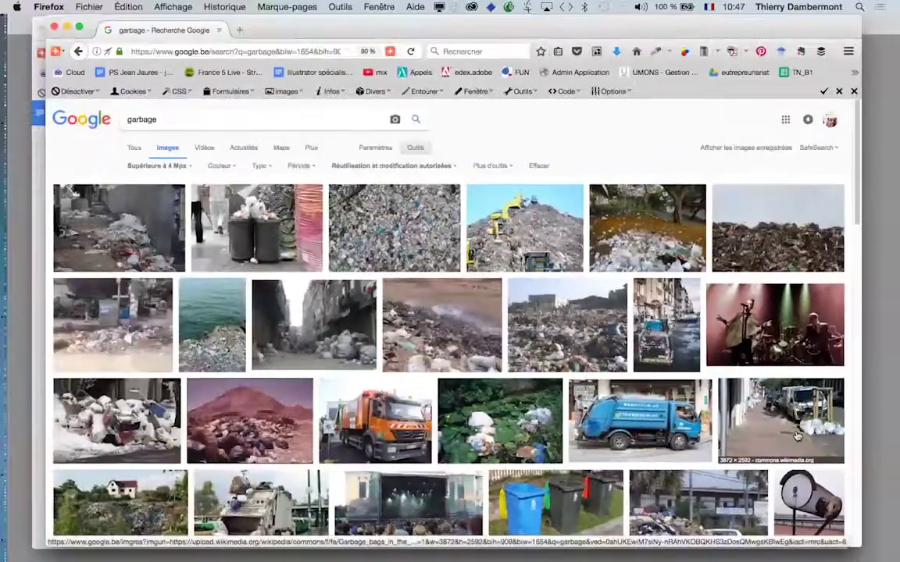
pyautogui.keyDown('super'); pyautogui.click(797, 436); pyautogui.keyUp('super')
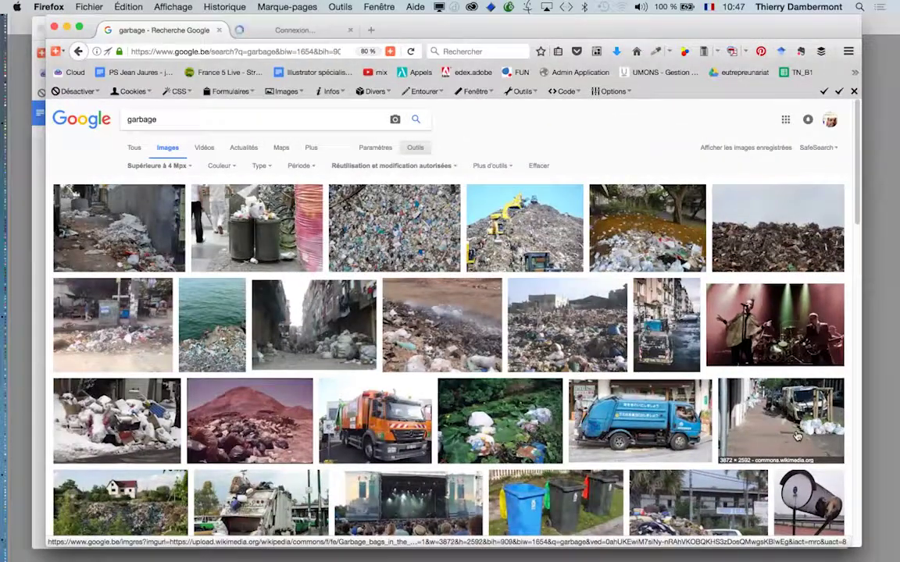
pyautogui.click(279, 30)
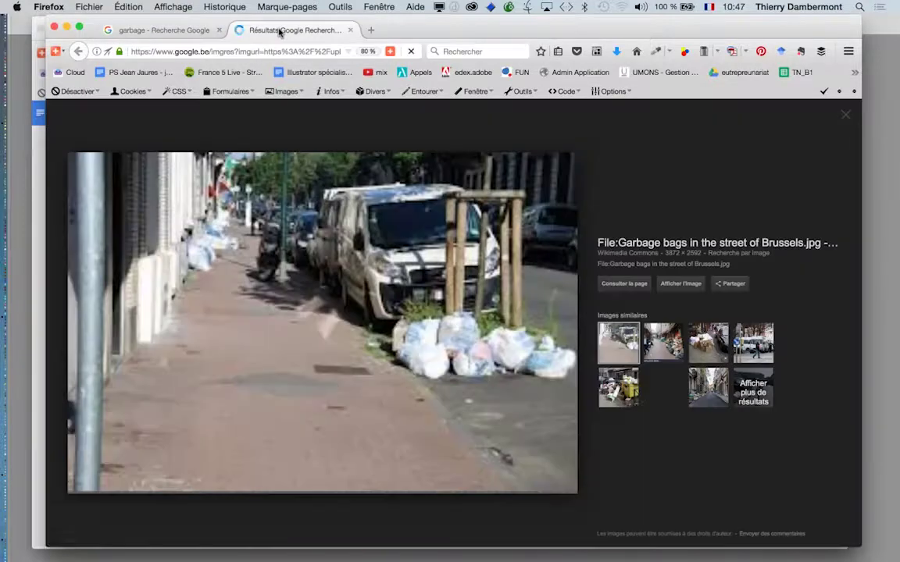
pyautogui.click(679, 285)
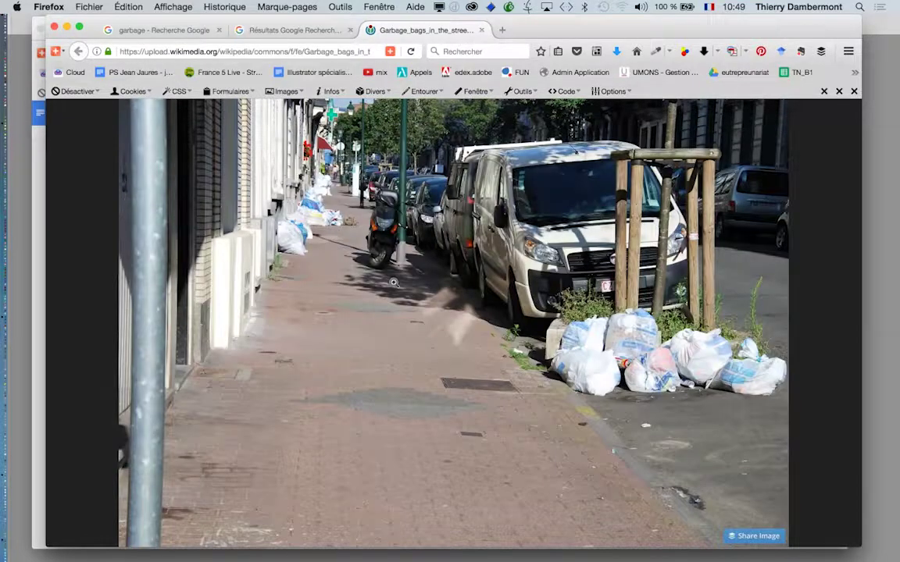
# Save the Brussels street photo under its proposed name in the "premier jour PS" folder and minimize its browser window
pyautogui.rightClick(394, 283)
pyautogui.click(470, 320)
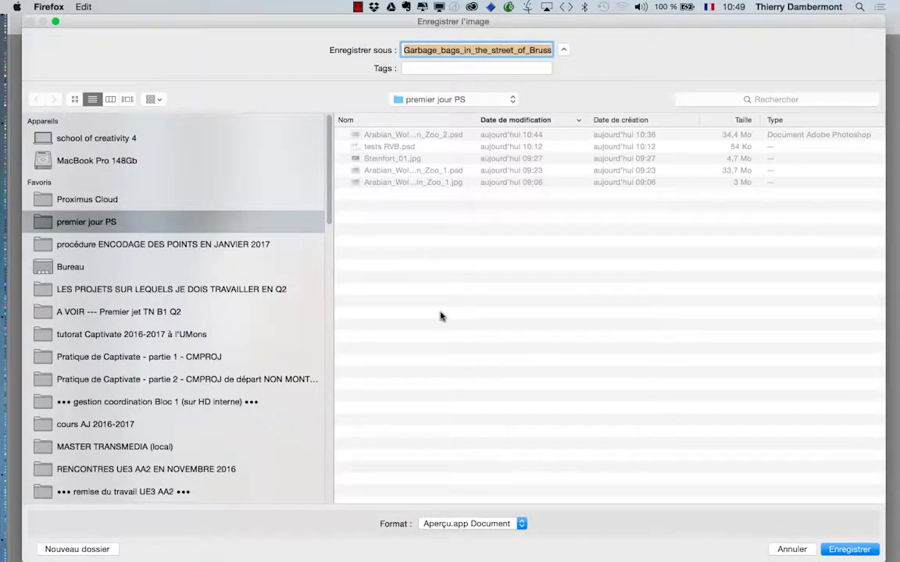
pyautogui.click(845, 550)
pyautogui.press('super+Tab')
pyautogui.press('super+shift+Tab')
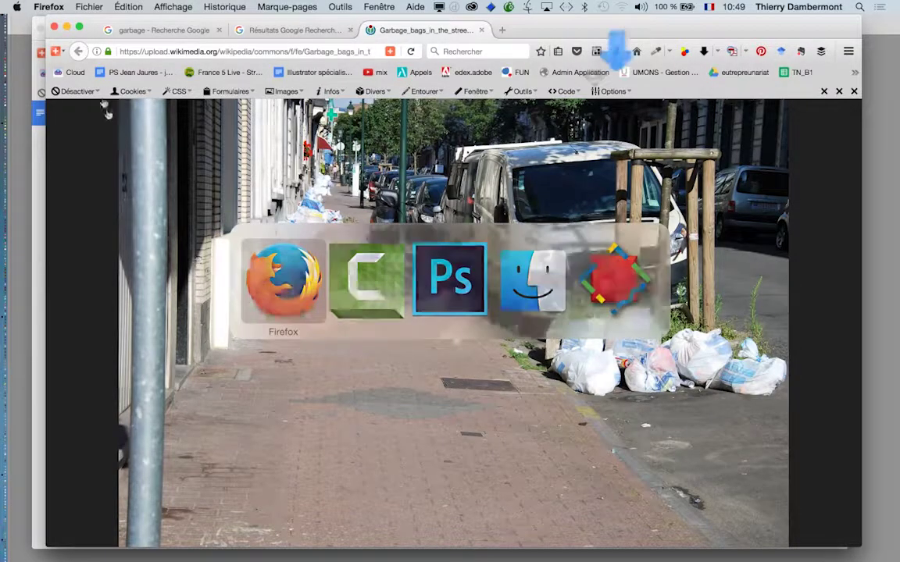
pyautogui.click(68, 27)
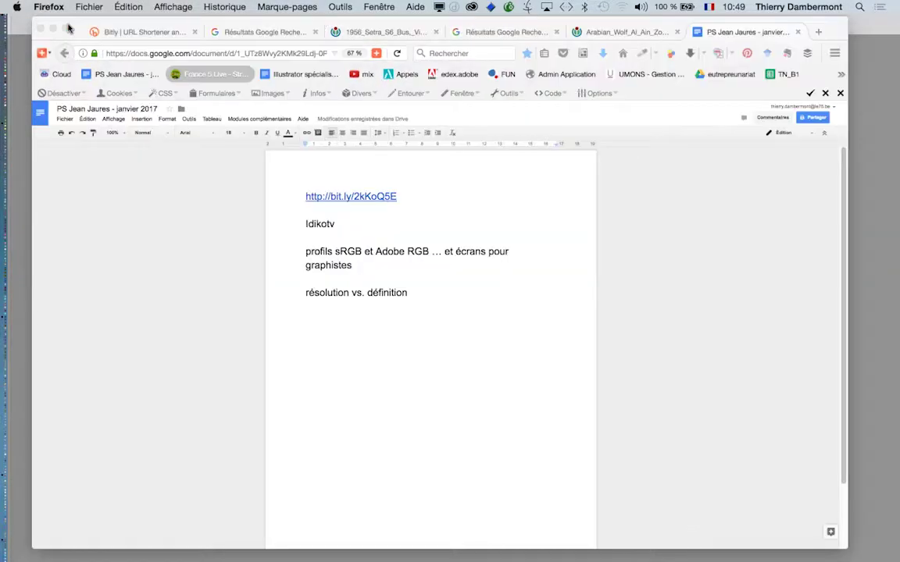
# Switch to Photoshop and open Garbage_bags_in_the_street_of_Brussels.jpg from the "premier jour PS" folder
pyautogui.press('super+Tab')
pyautogui.press('super+Tab')
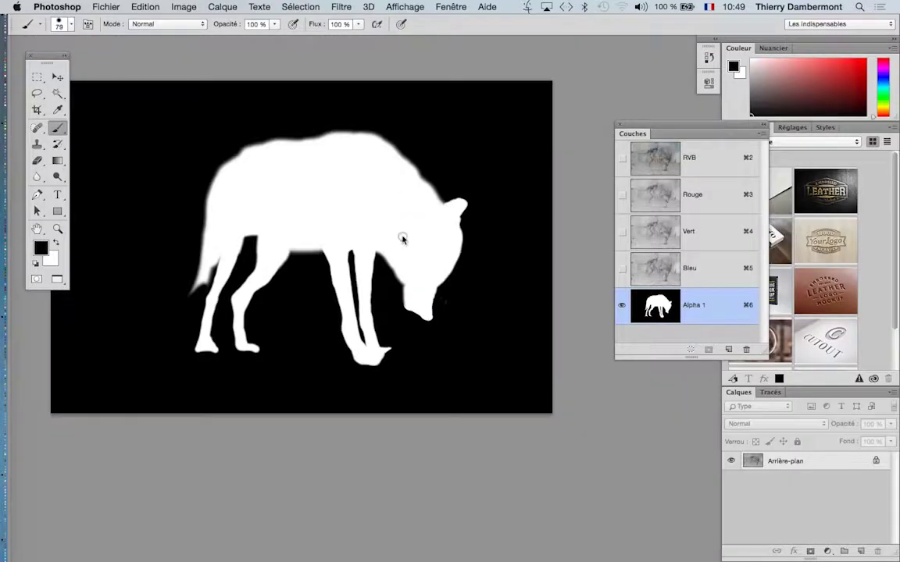
pyautogui.click(116, 6)
pyautogui.click(124, 34)
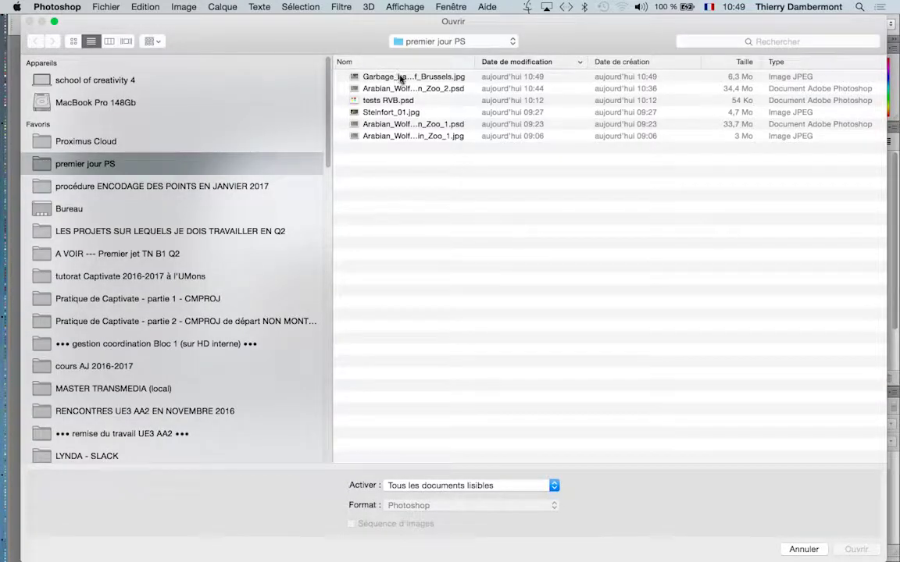
pyautogui.click(400, 78)
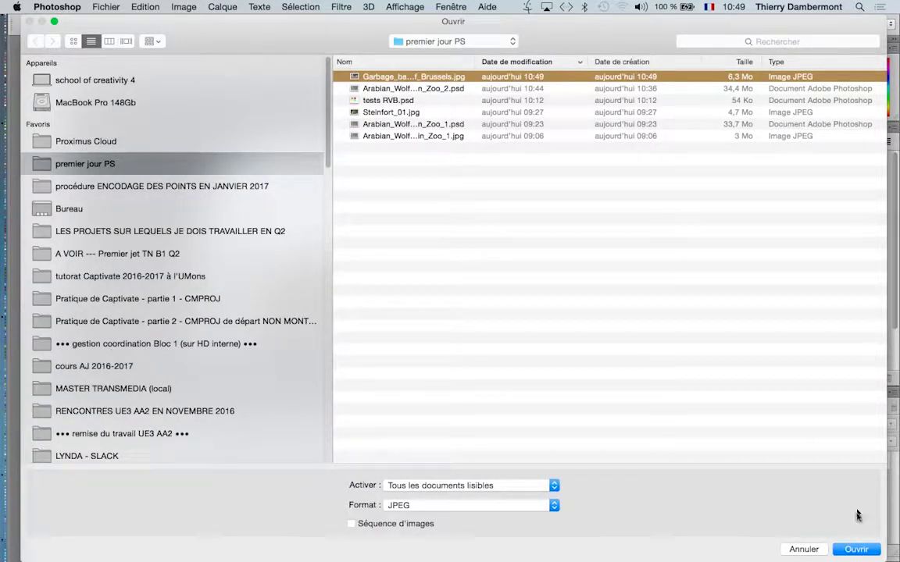
pyautogui.click(869, 550)
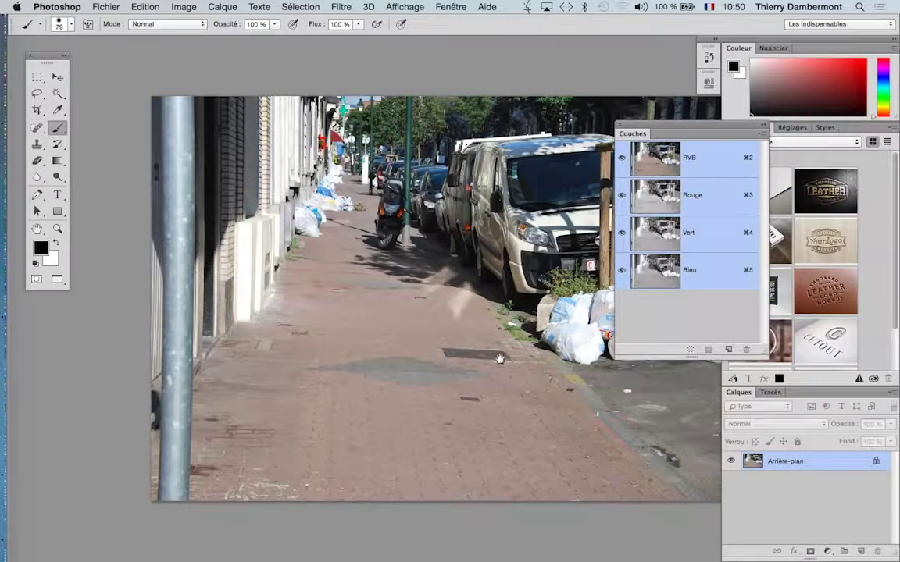
pyautogui.moveTo(500, 358); pyautogui.dragTo(441, 353)
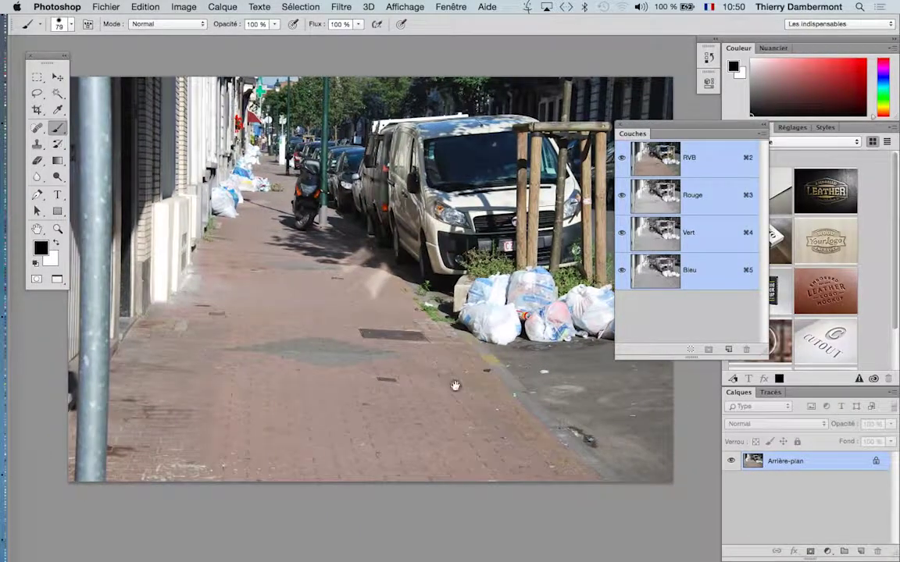
# Minimize the Firefox window showing the "PS Jean Jaures - janvier 2017" document and return to Photoshop
pyautogui.press('super+Tab')
pyautogui.press('super+Tab')
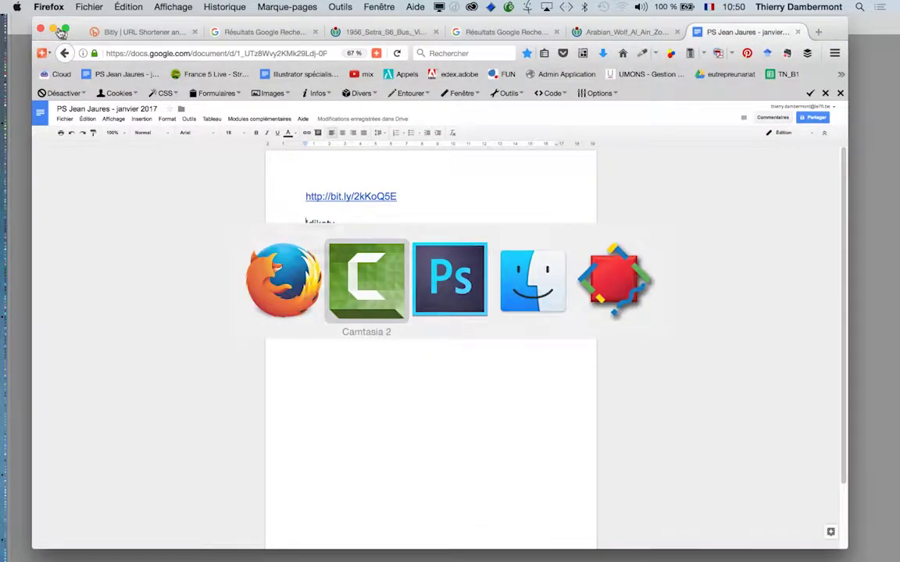
pyautogui.click(52, 28)
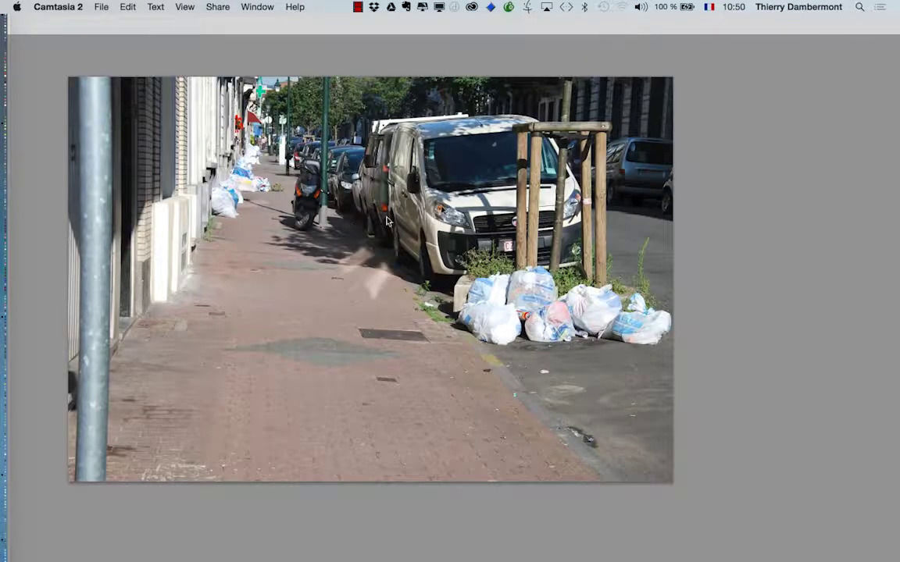
pyautogui.click(450, 72)
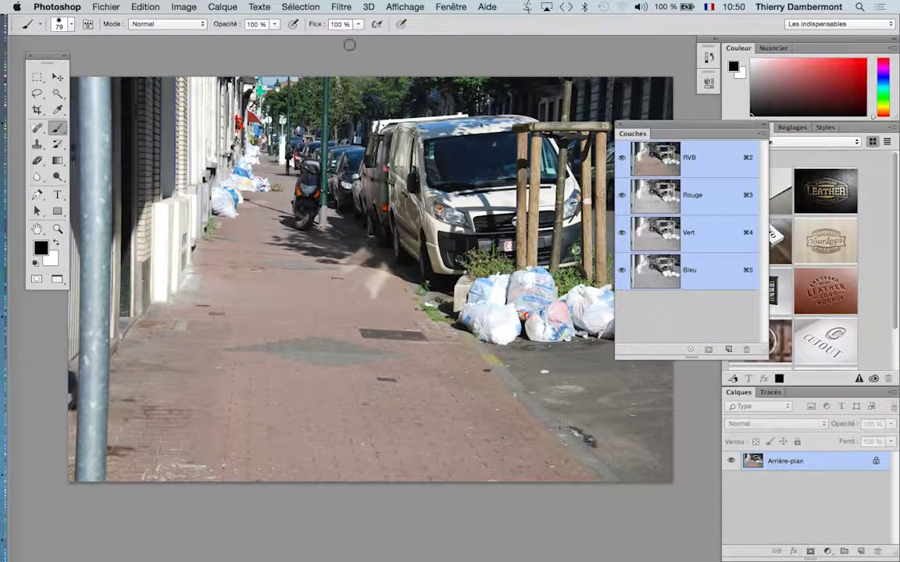
# Bring the open document Arabian_Wolf_Al_Ain_Zoo_2.psd to the front
pyautogui.click(451, 7)
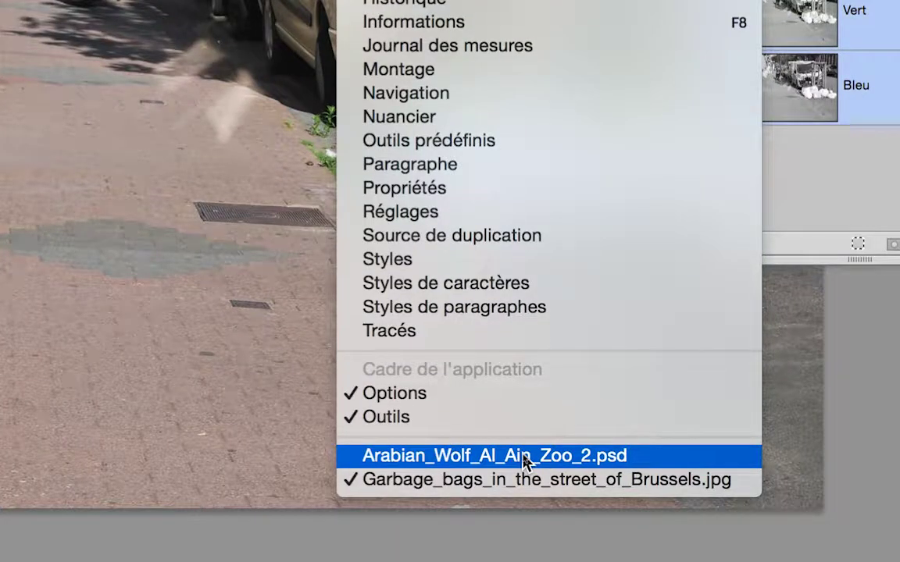
pyautogui.click(523, 460)
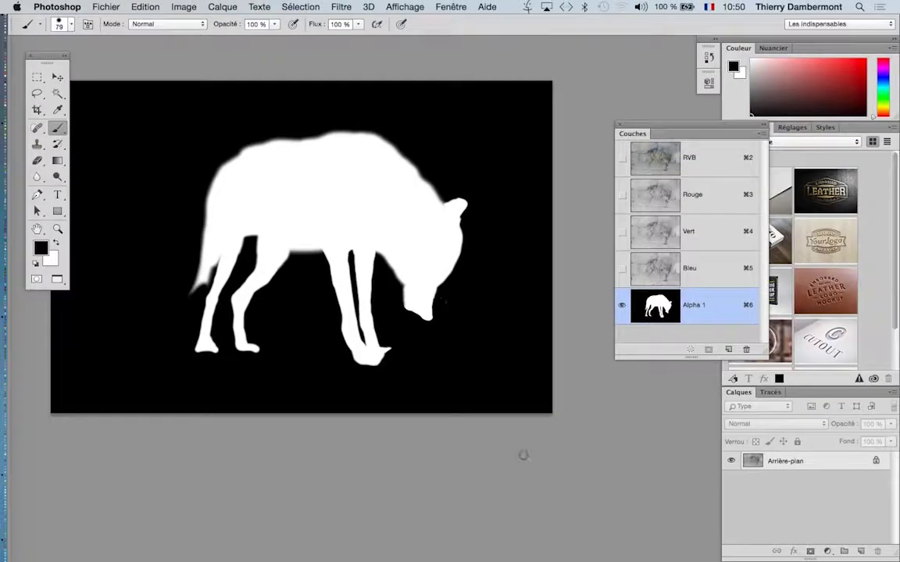
# Alternate between Garbage_bags_in_the_street_of_Brussels.jpg and Arabian_Wolf_Al_Ain_Zoo_2.psd, ending on the wolf document
pyautogui.click(456, 9)
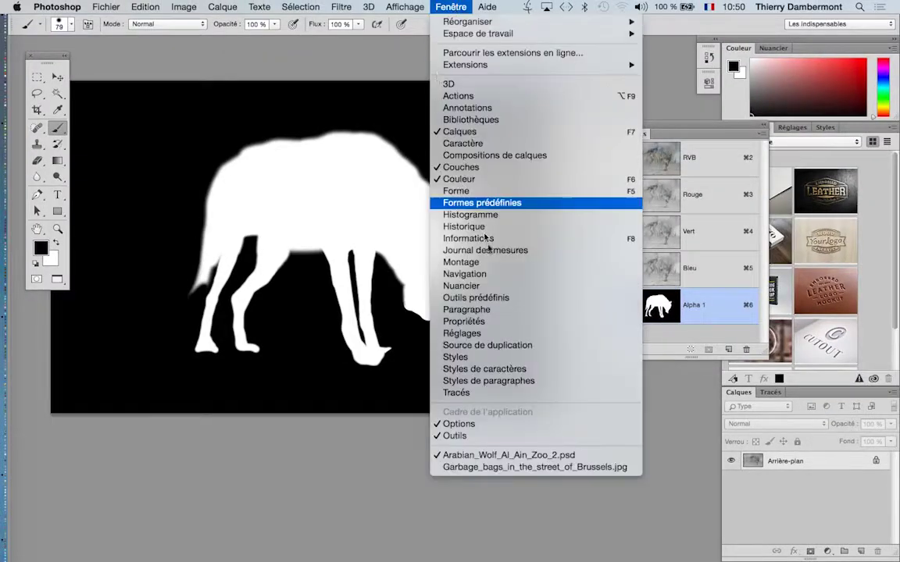
pyautogui.click(525, 466)
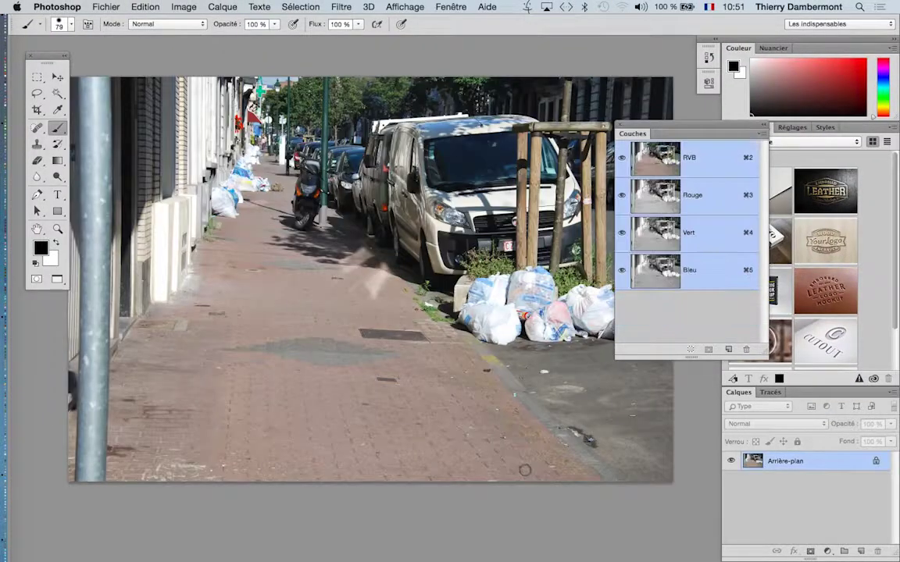
pyautogui.hotkey('ctrl', 'Tab')
pyautogui.hotkey('ctrl', 'Tab')
pyautogui.hotkey('ctrl', 'Tab')
pyautogui.hotkey('ctrl', 'Tab')
pyautogui.hotkey('ctrl', 'Tab')
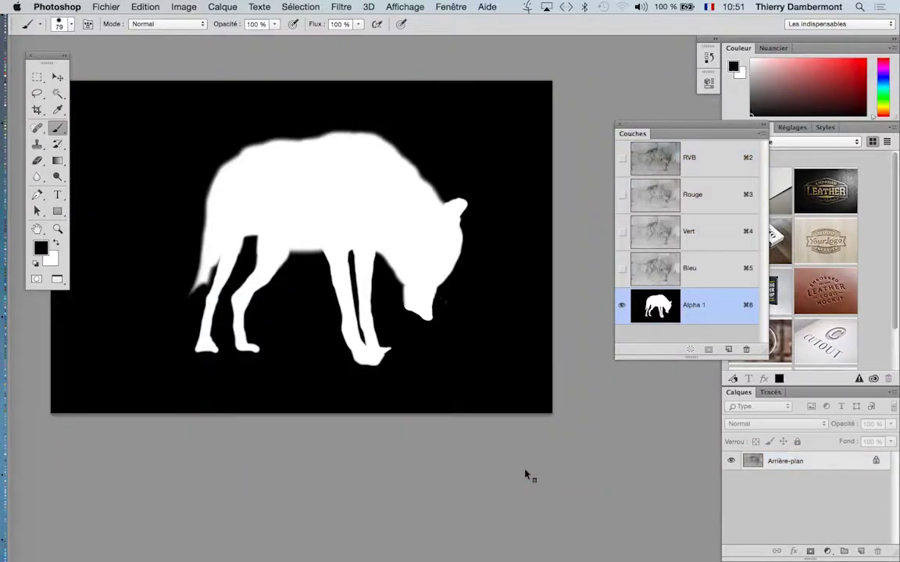
pyautogui.hotkey('ctrl', 'Tab')
pyautogui.hotkey('ctrl', 'Tab')
pyautogui.hotkey('ctrl', 'Tab')
pyautogui.hotkey('ctrl', 'Tab')
# Display the wolf image's RVB composite channel and load the Alpha 1 channel as a selection around the wolf
pyautogui.moveTo(489, 237); pyautogui.dragTo(460, 251)
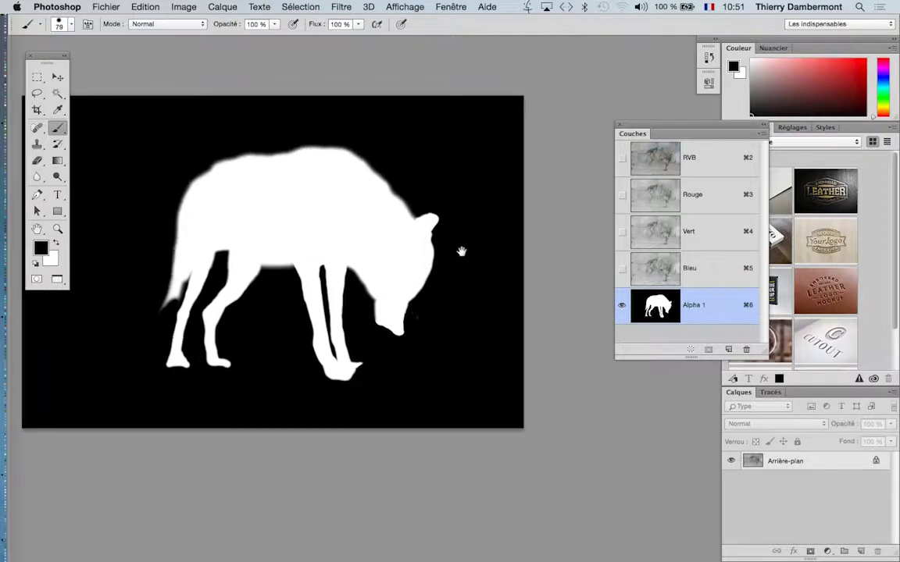
pyautogui.moveTo(635, 129); pyautogui.dragTo(562, 131)
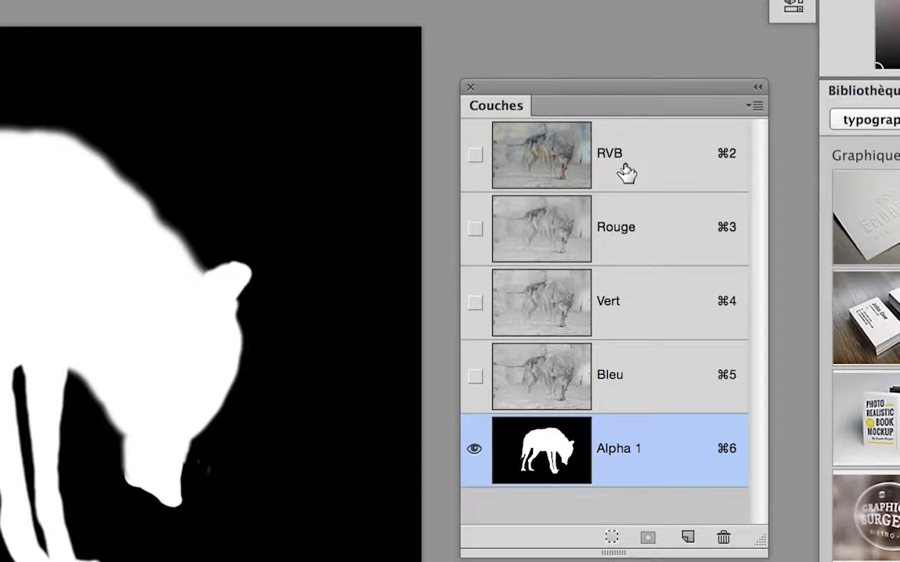
pyautogui.click(627, 173)
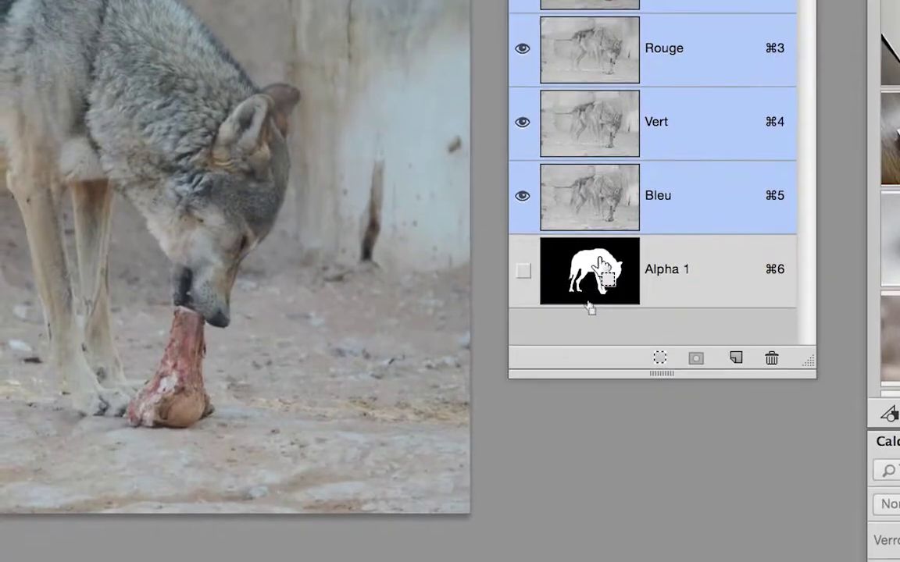
pyautogui.keyDown('super'); pyautogui.click(599, 268); pyautogui.keyUp('super')
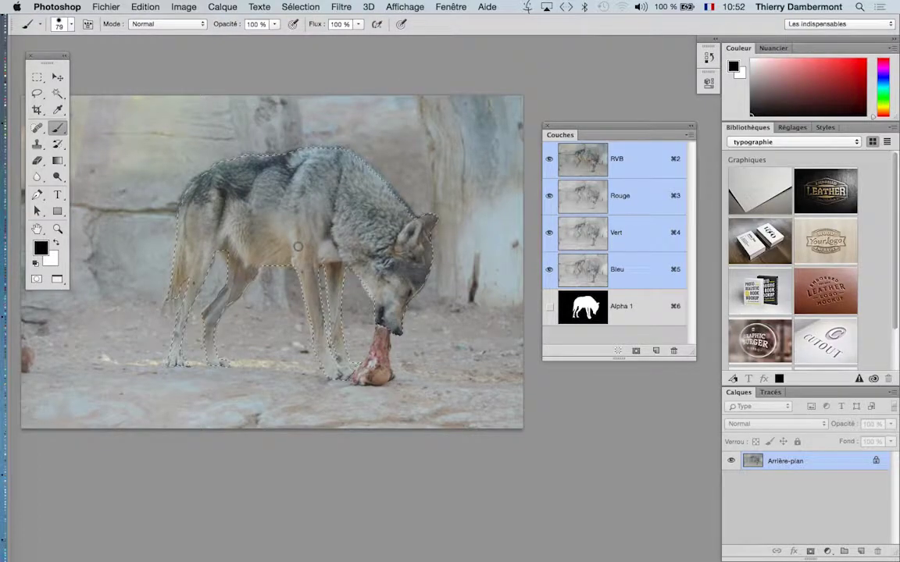
# Change to the standard screen mode that shows both documents as tabs and activate the Move tool
pyautogui.press('f')
pyautogui.press('f')
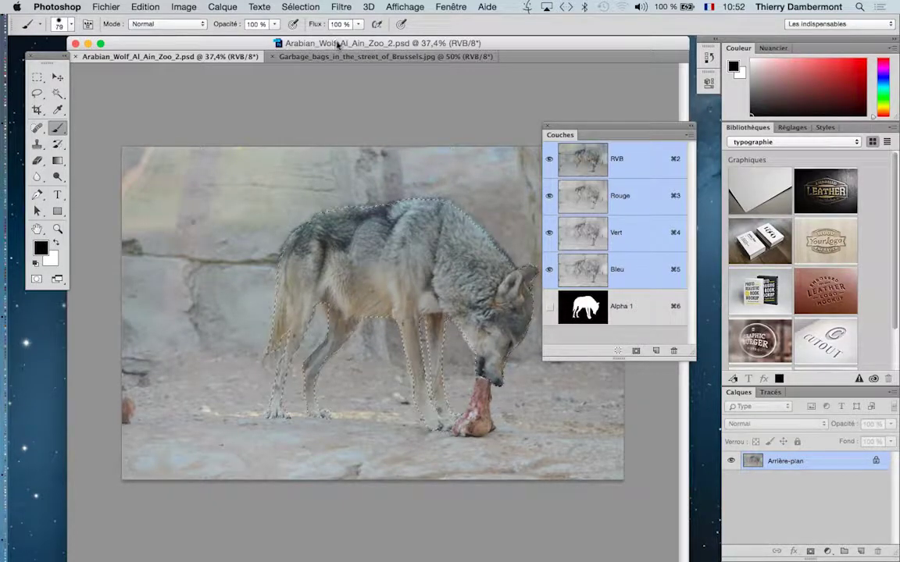
pyautogui.moveTo(338, 45); pyautogui.dragTo(341, 45)
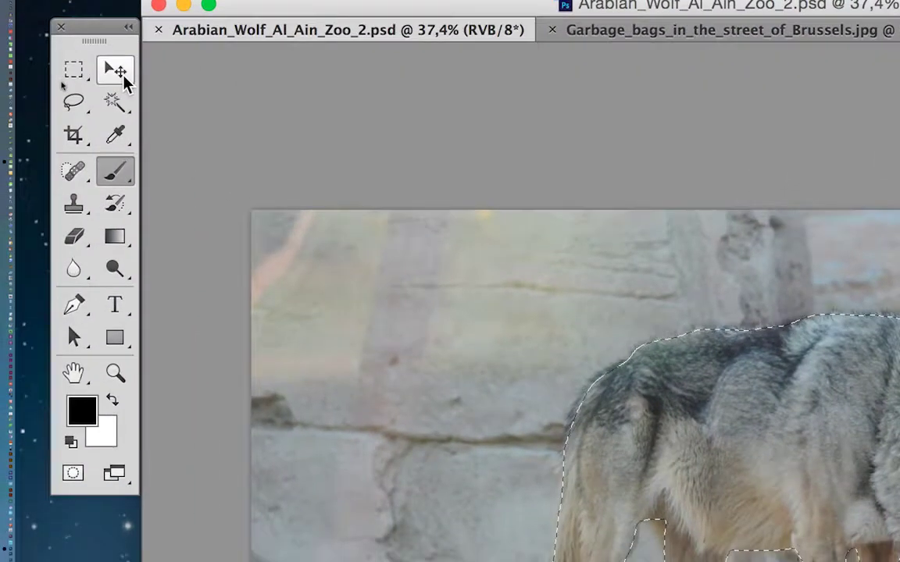
pyautogui.click(121, 76)
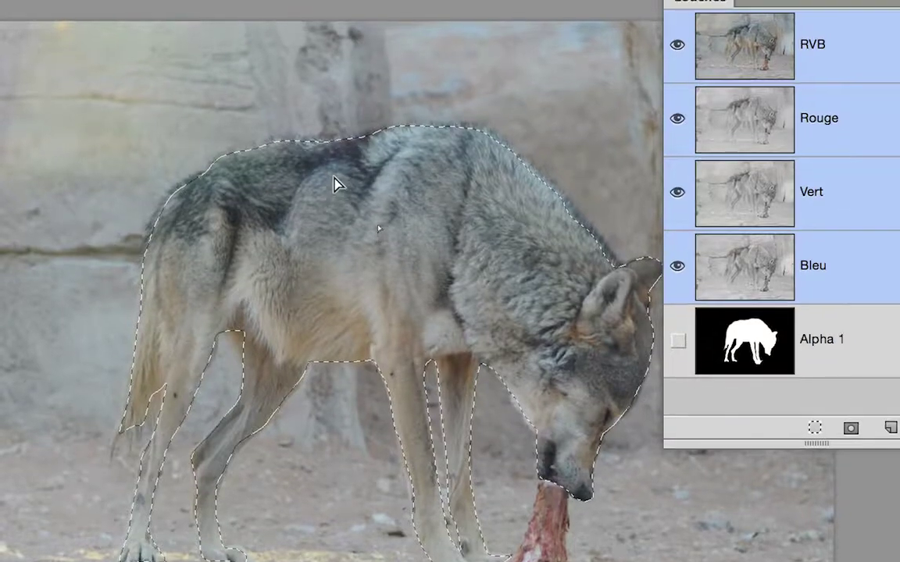
# Move the selected wolf directly from its document into Garbage_bags_in_the_street_of_Brussels.jpg and place it on the sidewalk
pyautogui.moveTo(334, 182); pyautogui.dragTo(303, 10)
pyautogui.moveTo(324, 125); pyautogui.dragTo(306, 0)
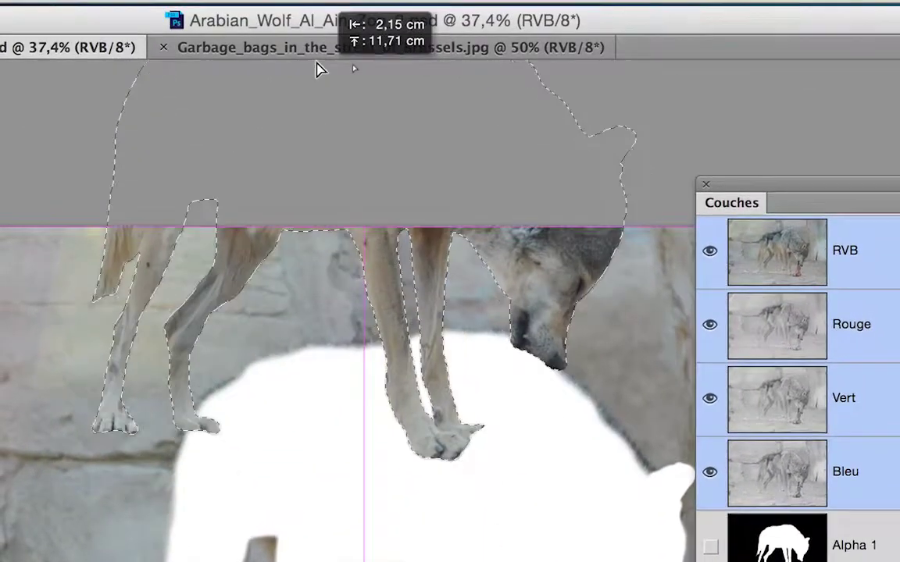
pyautogui.moveTo(316, 69); pyautogui.dragTo(320, 60)
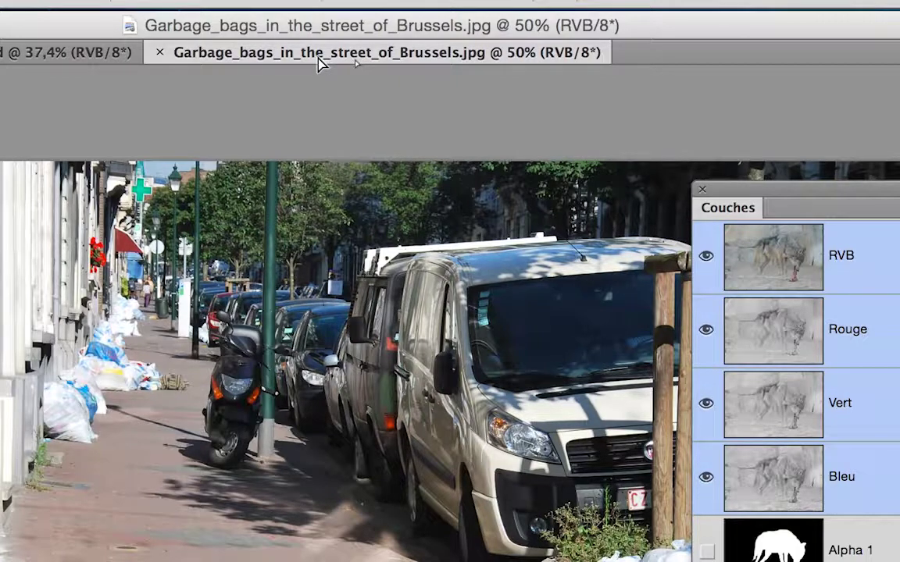
pyautogui.moveTo(320, 63); pyautogui.dragTo(283, 231)
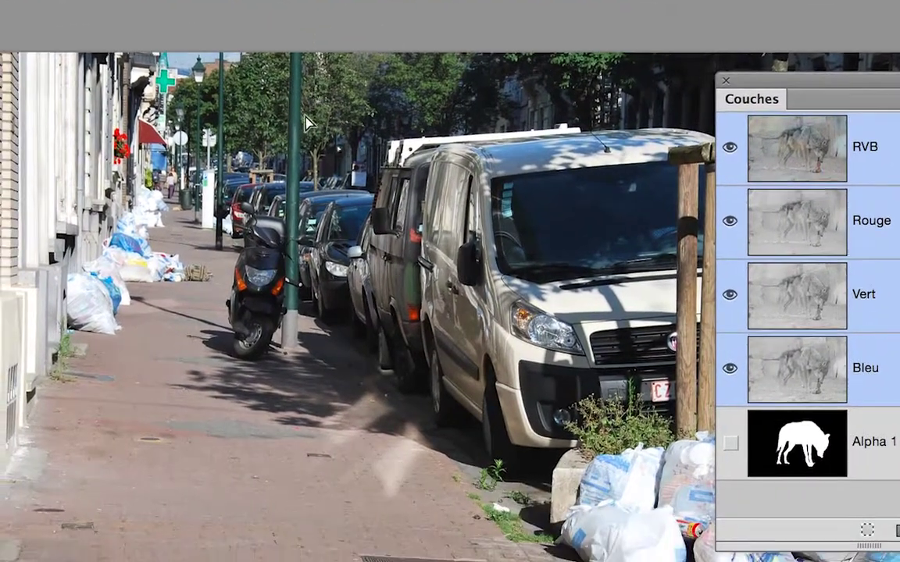
pyautogui.moveTo(304, 122); pyautogui.dragTo(300, 271)
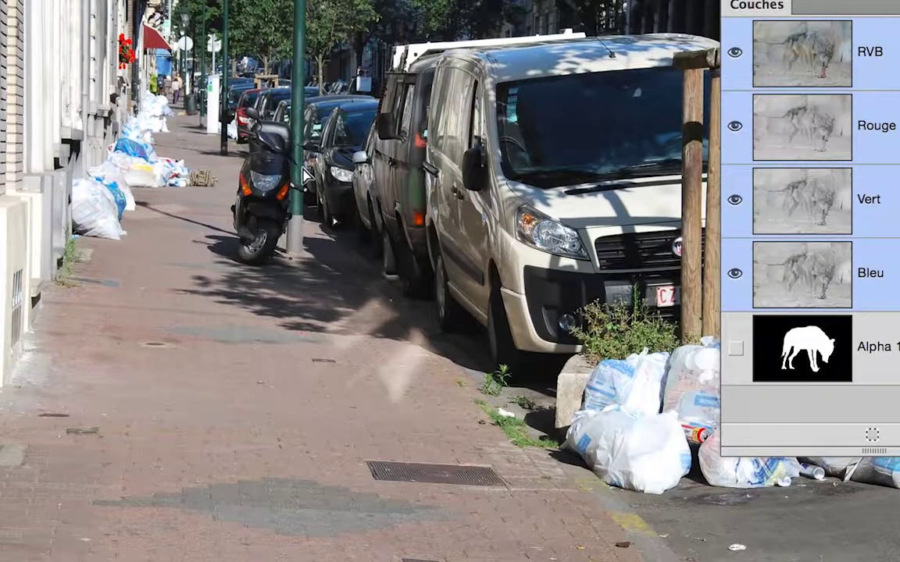
pyautogui.moveTo(303, 170); pyautogui.dragTo(303, 171)
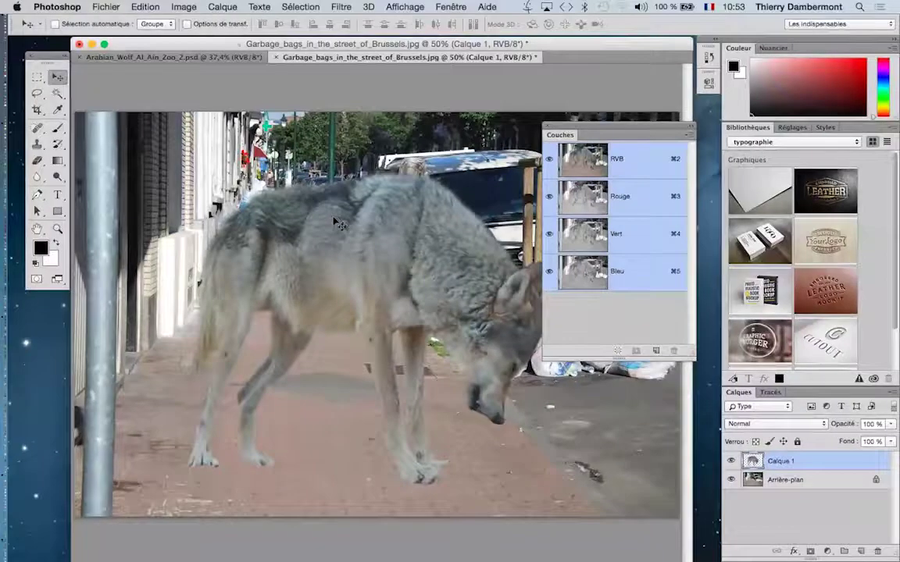
# Move the Couches panel clear of the wolf and undo the transfer of the selection into the street photo
pyautogui.moveTo(567, 129); pyautogui.dragTo(641, 131)
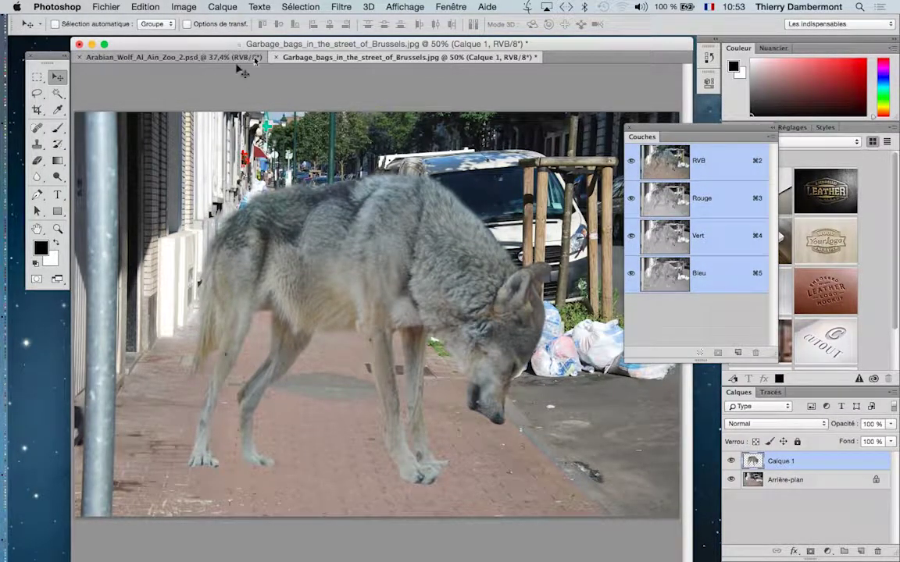
pyautogui.press('super')
pyautogui.click(145, 6)
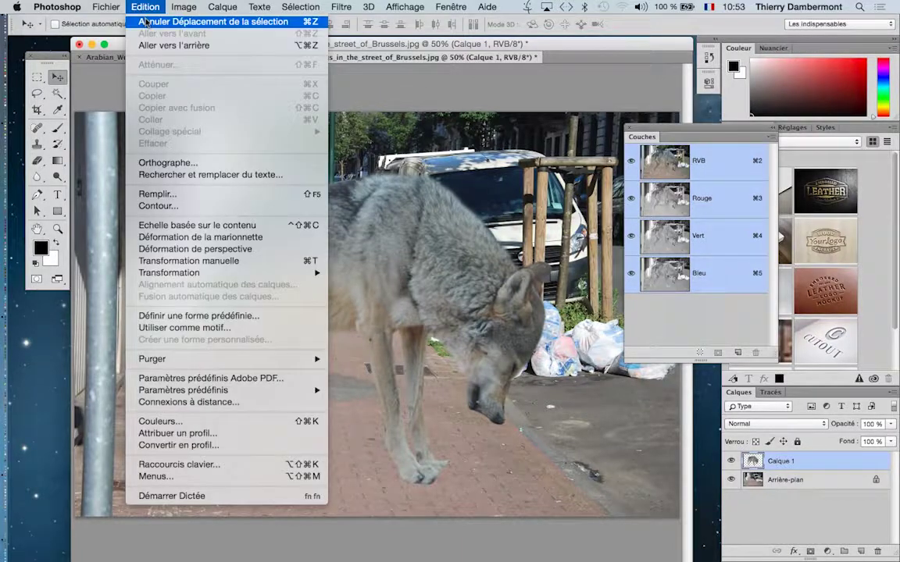
pyautogui.click(145, 22)
pyautogui.press('super+alt+z')
# Copy the selected wolf, paste it into Garbage_bags_in_the_street_of_Brussels.jpg, and shift it about 3.23 cm horizontally and 4.20 cm upward onto the sidewalk
pyautogui.click(128, 54)
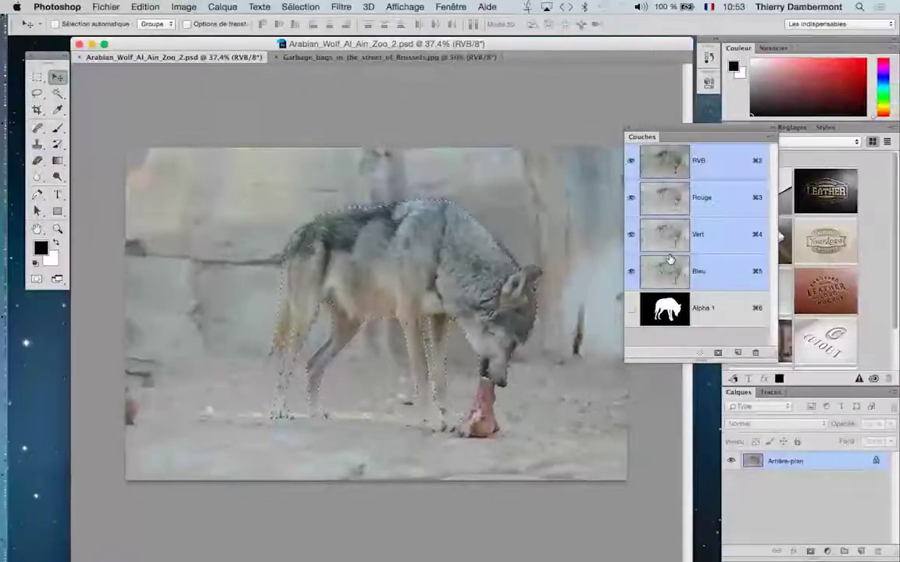
pyautogui.click(433, 58)
pyautogui.press('super+v')
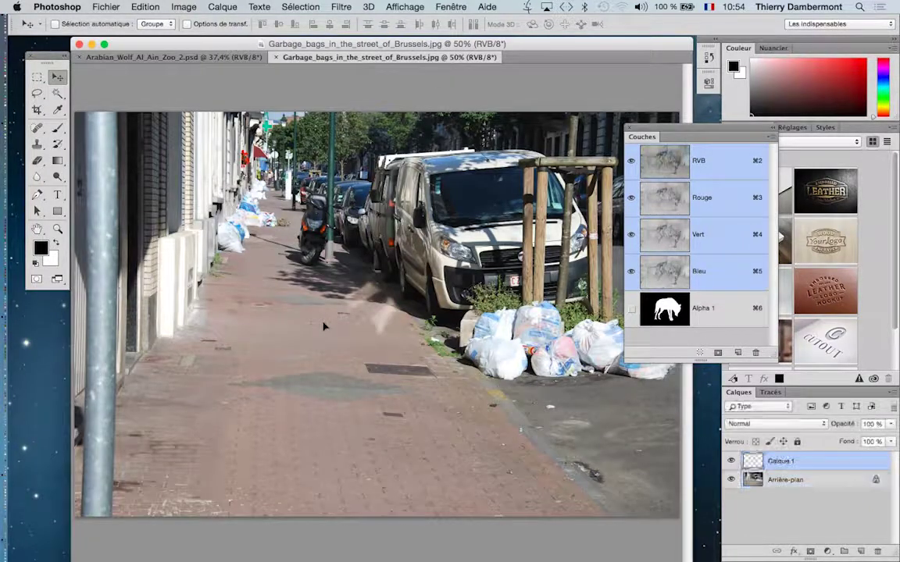
pyautogui.moveTo(388, 291); pyautogui.dragTo(383, 249)
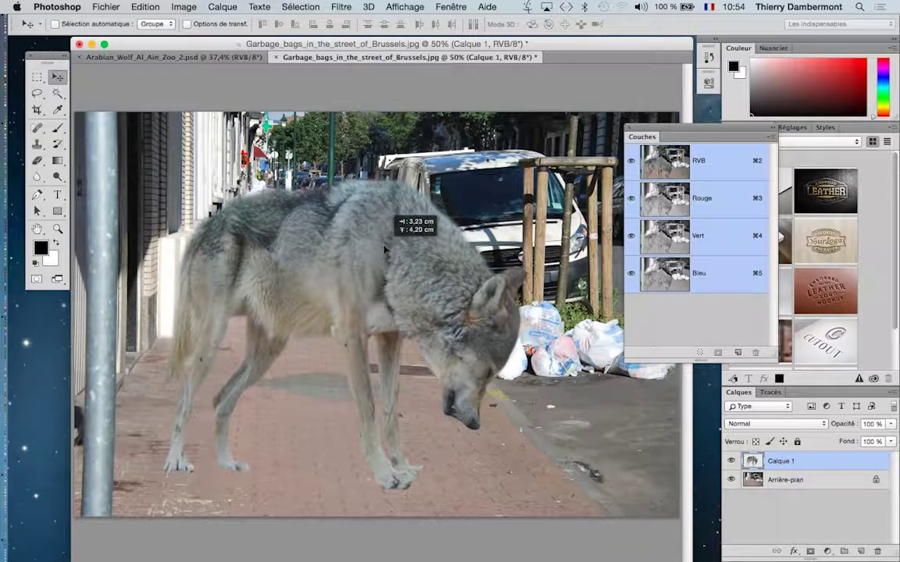